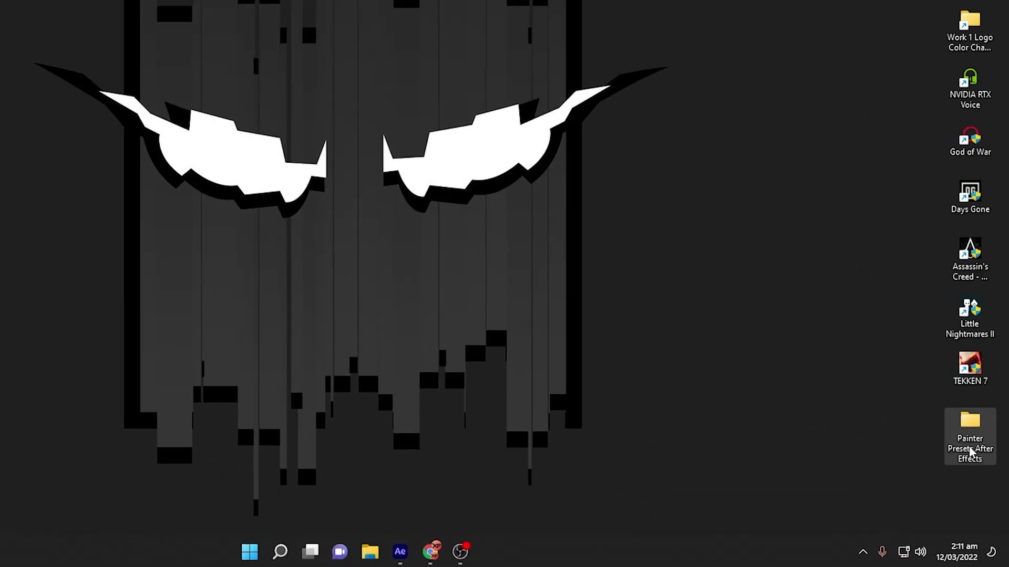
- Open the Painter Presets After Effects folder, then its PAINTER subfolder, and select Painter-01
{"action": "double_click", "coordinate": [965, 434]}
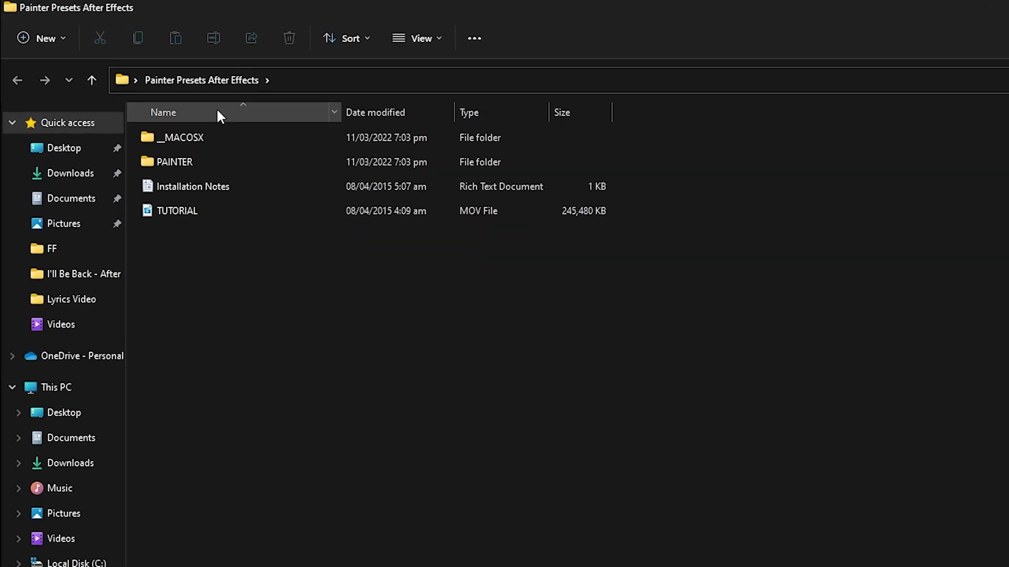
{"action": "double_click", "coordinate": [203, 163]}
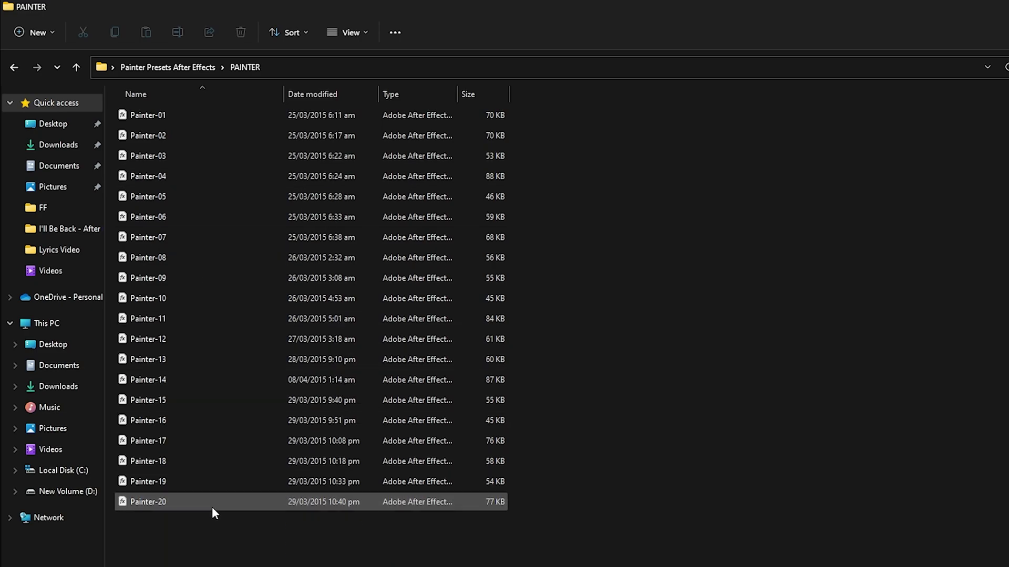
{"action": "left_click", "coordinate": [186, 121]}
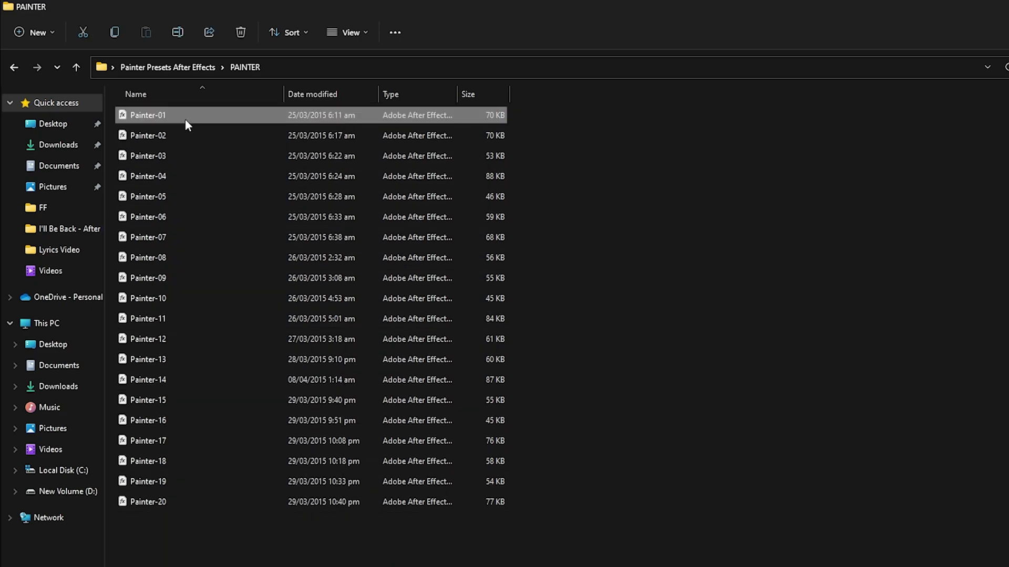
- Check Painter-01's Properties to confirm it is an Adobe After Effects Preset (.ffx), then cancel
{"action": "right_click", "coordinate": [142, 122]}
{"action": "left_click", "coordinate": [216, 305]}
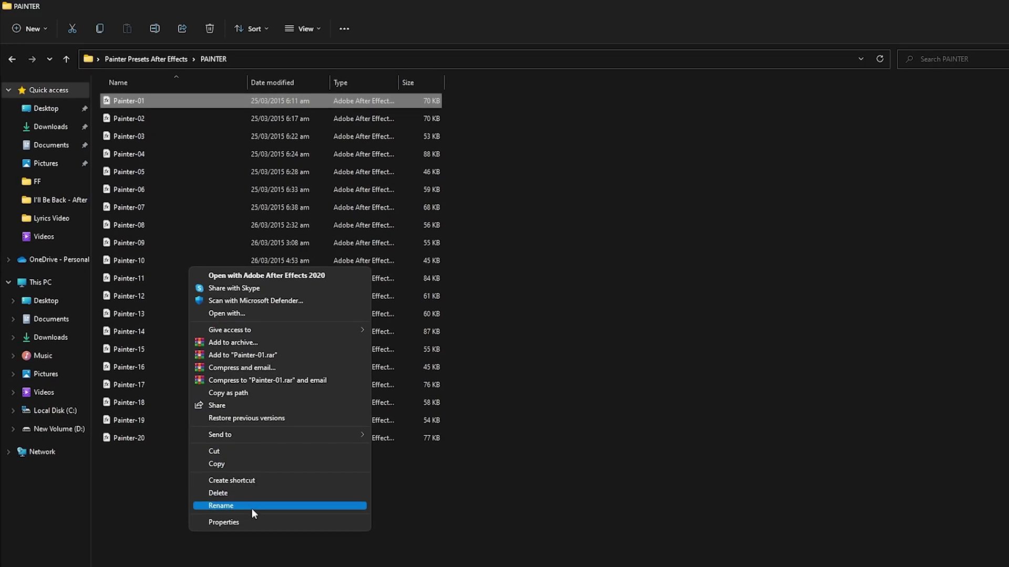
{"action": "left_click", "coordinate": [254, 518]}
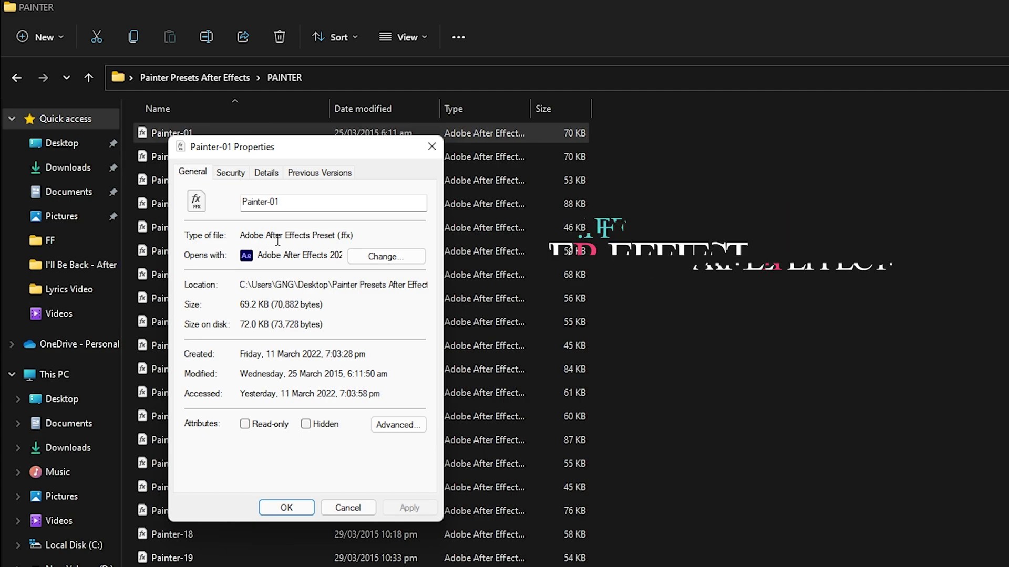
{"action": "double_click", "coordinate": [341, 238]}
{"action": "left_click", "coordinate": [359, 238]}
{"action": "left_click_drag", "start_coordinate": [359, 238], "coordinate": [241, 236]}
{"action": "left_click", "coordinate": [242, 237]}
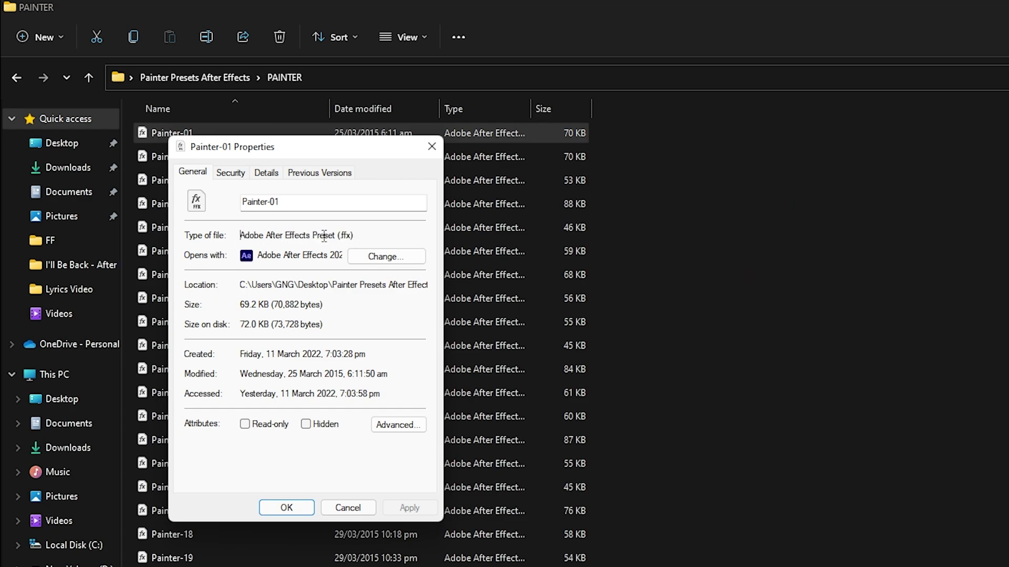
{"action": "left_click", "coordinate": [348, 508]}
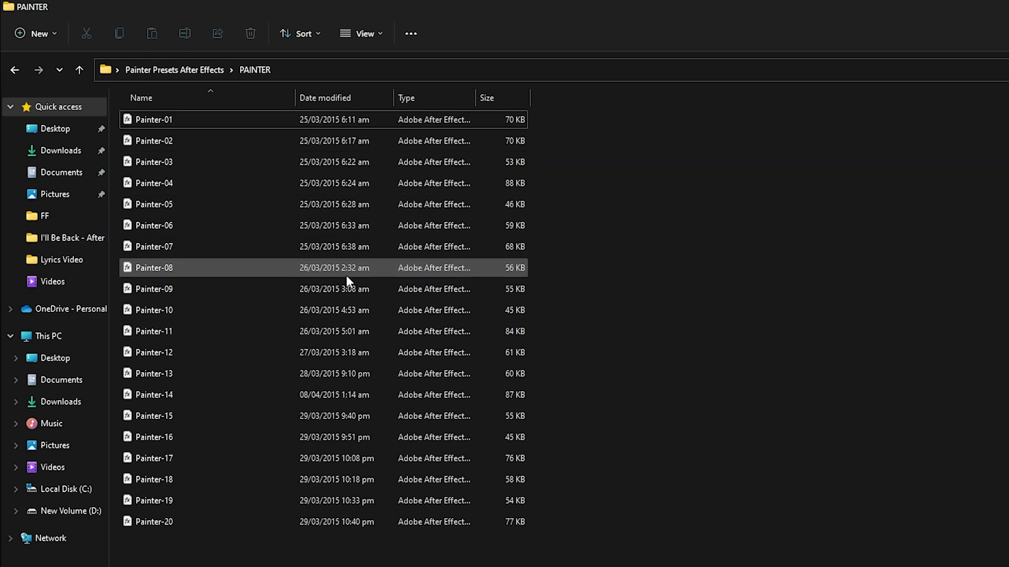
- Select all twenty Painter preset files and copy them
{"action": "left_click", "coordinate": [192, 123]}
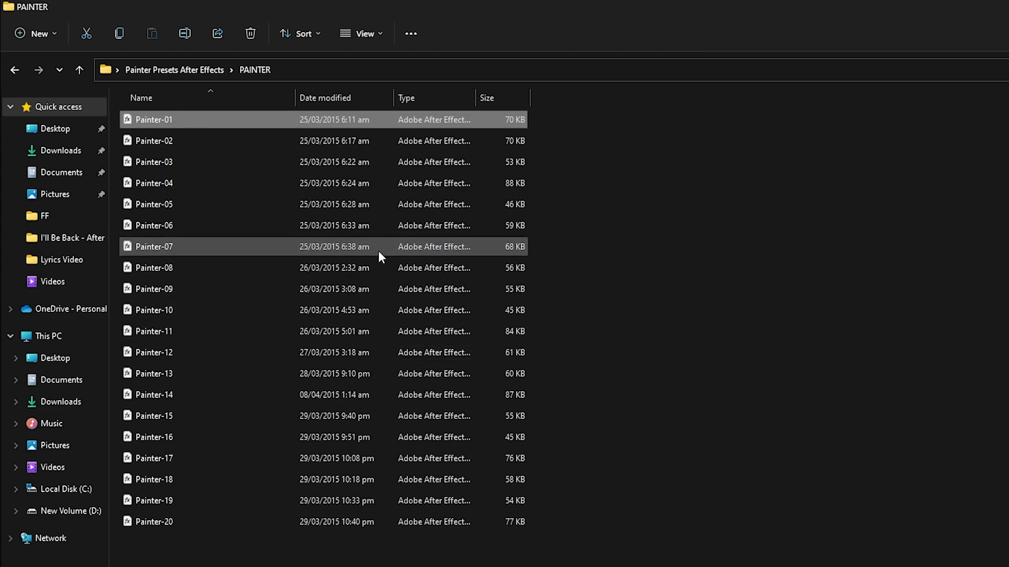
{"action": "left_click", "coordinate": [642, 482]}
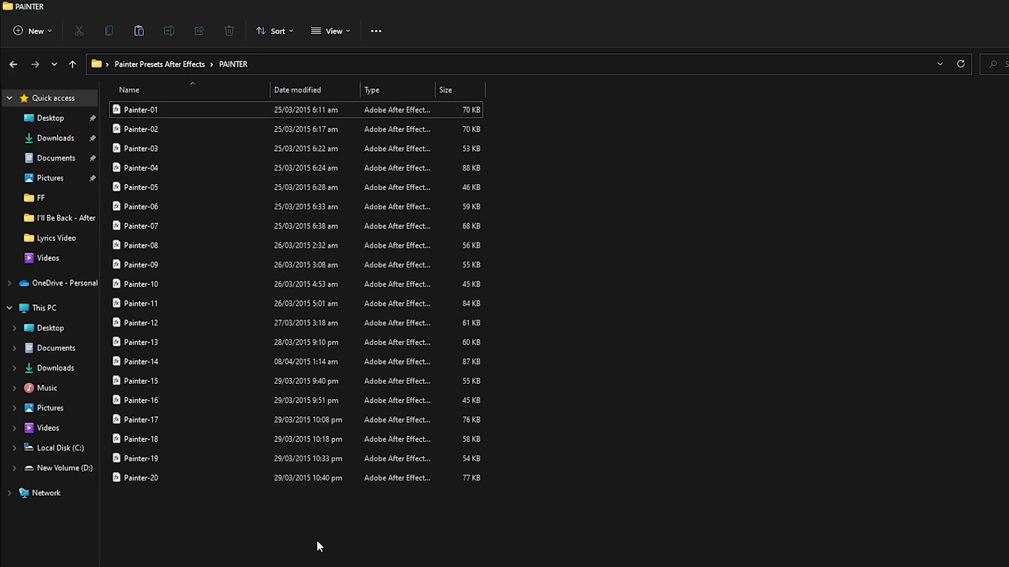
{"action": "left_click_drag", "start_coordinate": [341, 546], "coordinate": [216, 109]}
{"action": "right_click", "coordinate": [285, 196]}
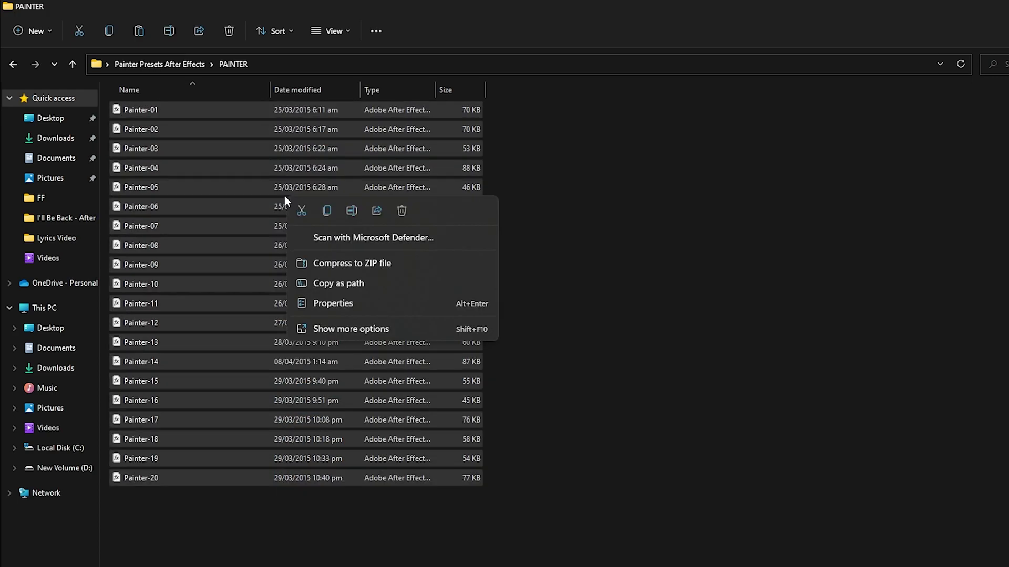
{"action": "left_click", "coordinate": [351, 329]}
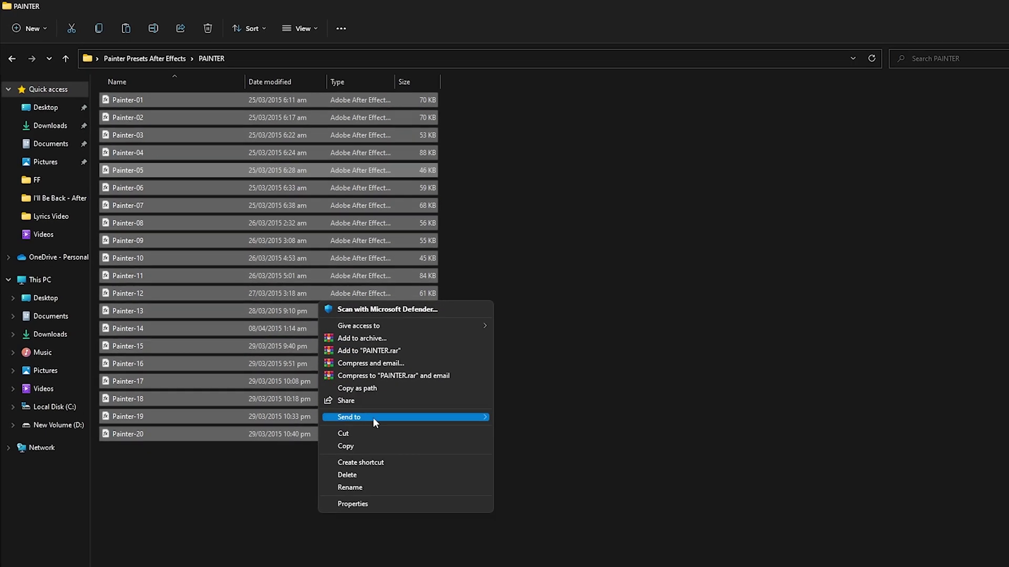
{"action": "left_click", "coordinate": [374, 447]}
{"action": "left_click", "coordinate": [595, 420]}
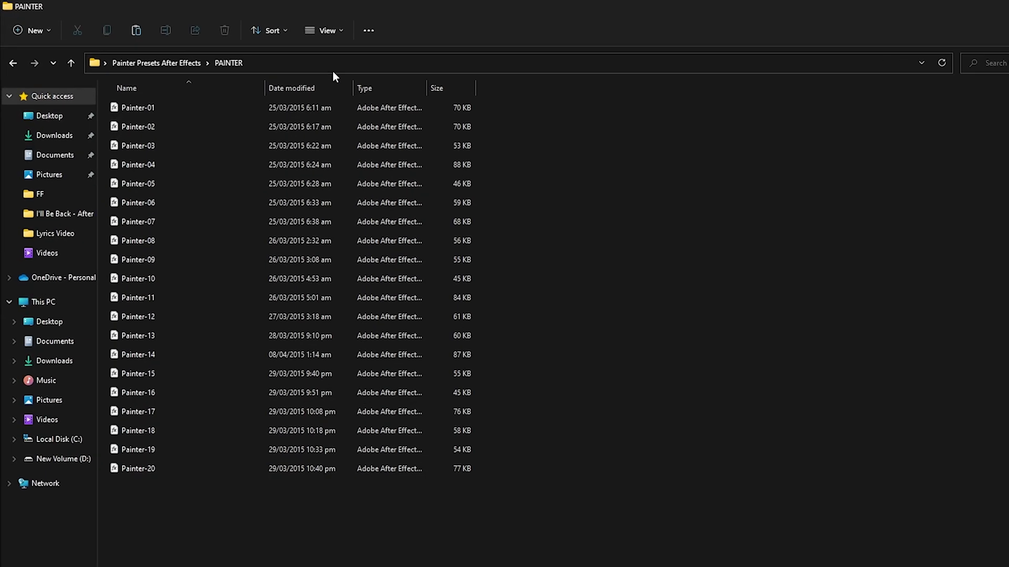
- Copy only the Painter-01 preset file to the clipboard
{"action": "left_click", "coordinate": [272, 117]}
{"action": "right_click", "coordinate": [274, 130]}
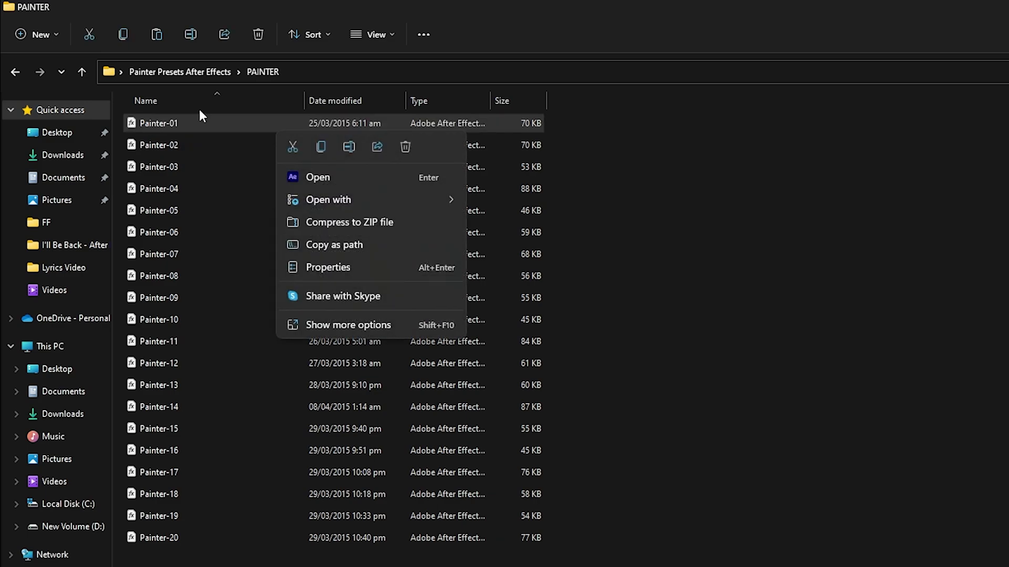
{"action": "left_click", "coordinate": [377, 325]}
{"action": "left_click", "coordinate": [368, 481]}
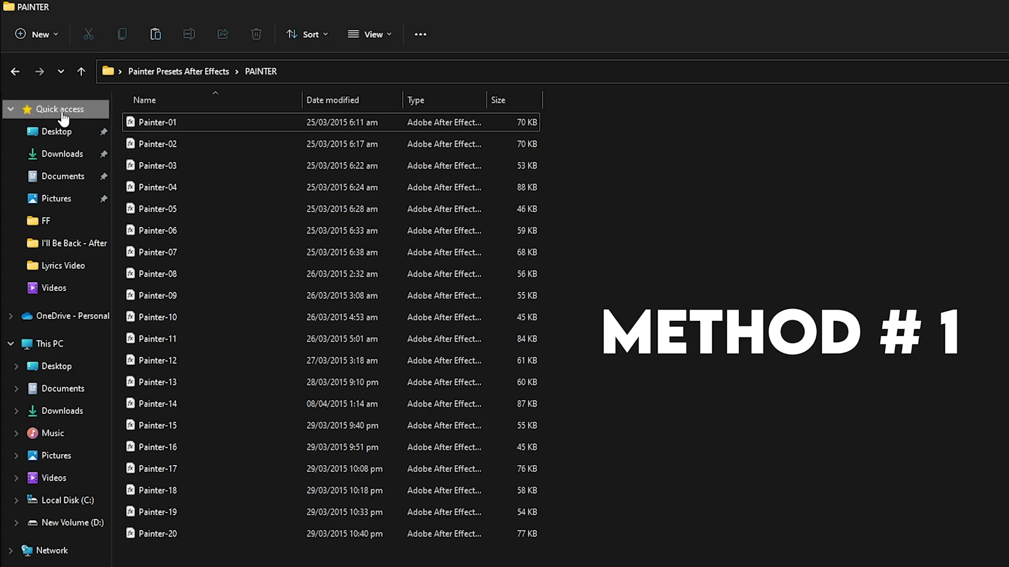
- Paste Painter-01 into Documents > Adobe > After Effects 2020 > User Presets
{"action": "left_click", "coordinate": [60, 178]}
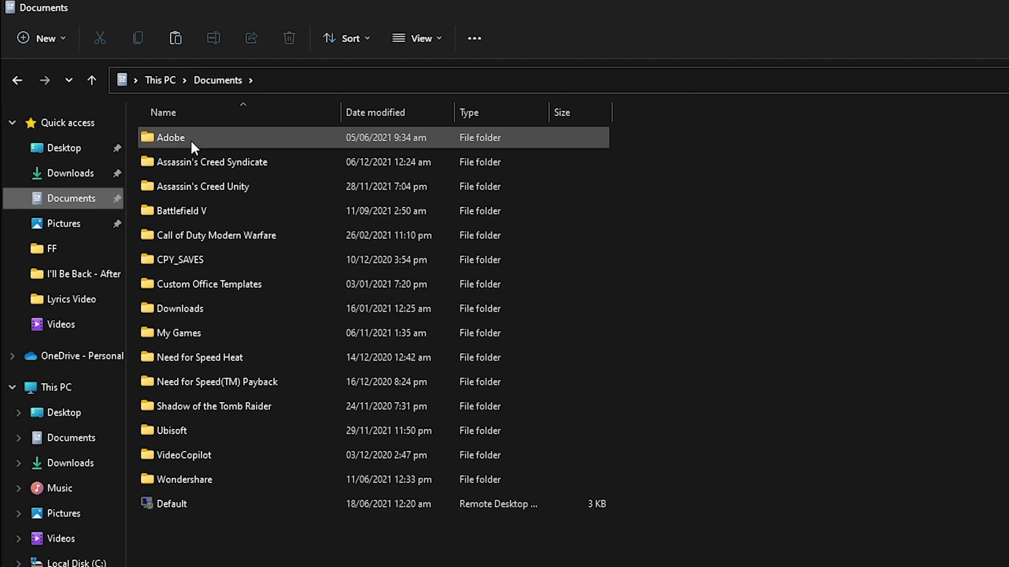
{"action": "double_click", "coordinate": [194, 138]}
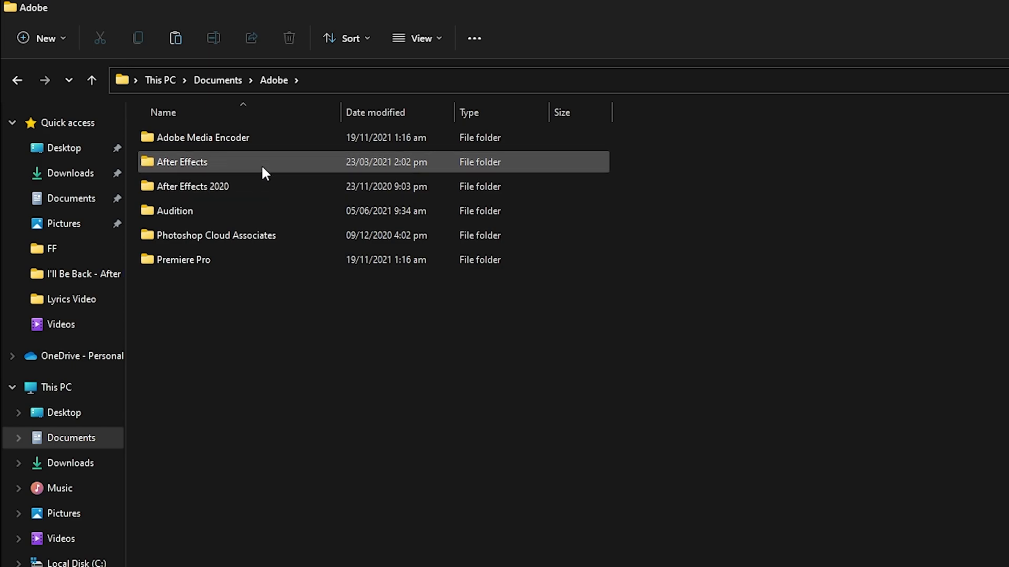
{"action": "mouse_move", "coordinate": [255, 188]}
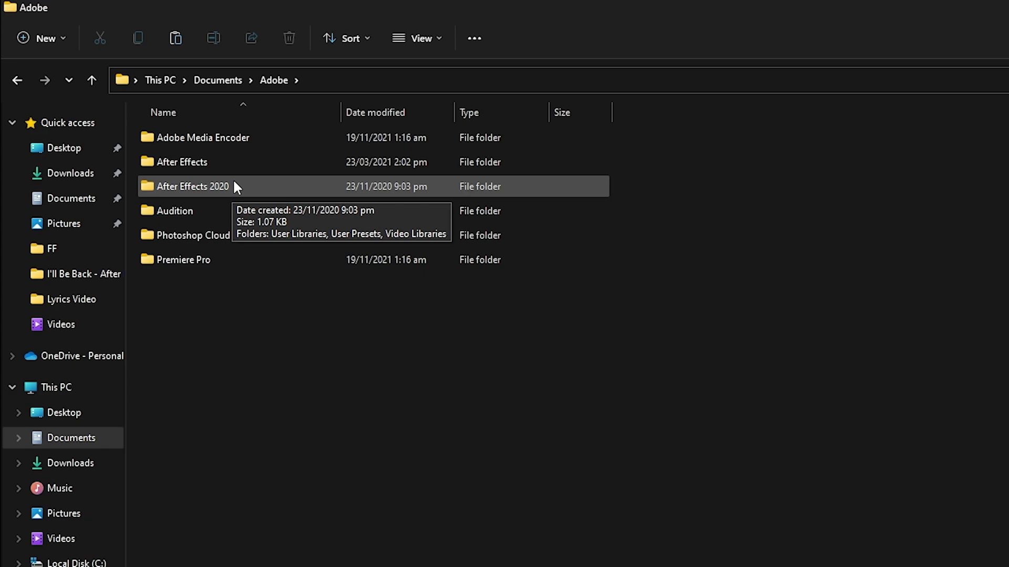
{"action": "double_click", "coordinate": [218, 186]}
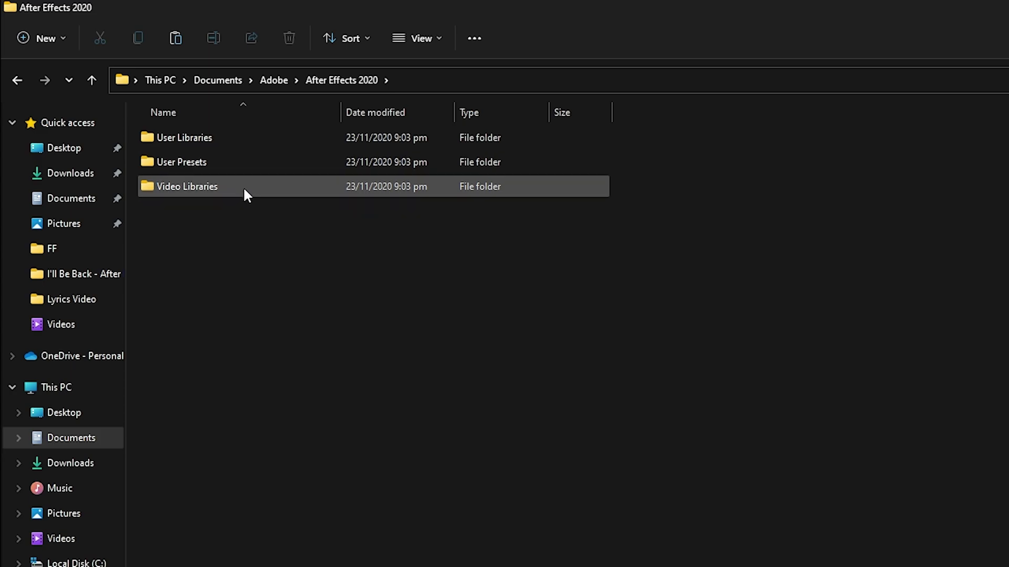
{"action": "double_click", "coordinate": [246, 168]}
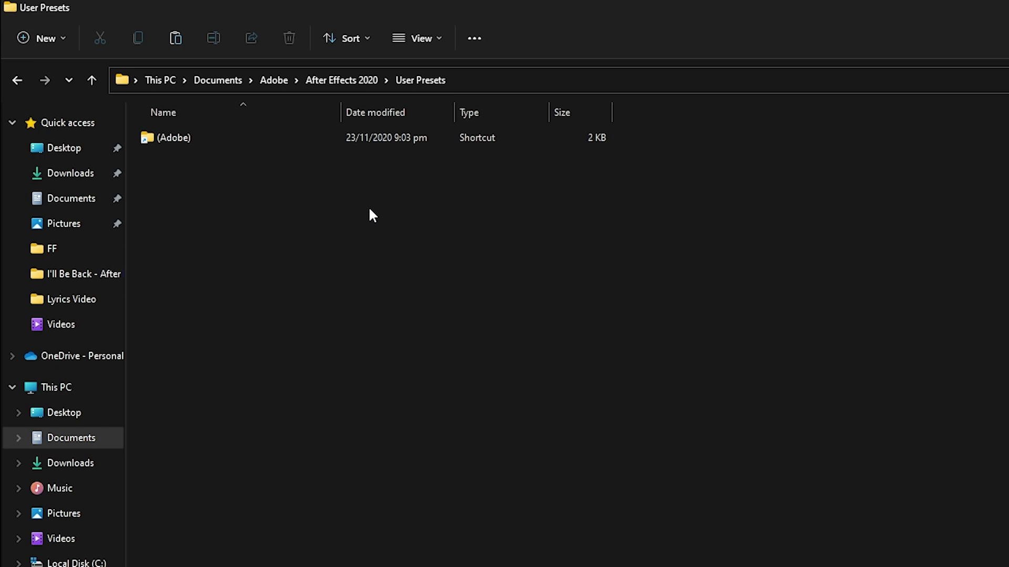
{"action": "right_click", "coordinate": [369, 209]}
{"action": "left_click", "coordinate": [442, 458]}
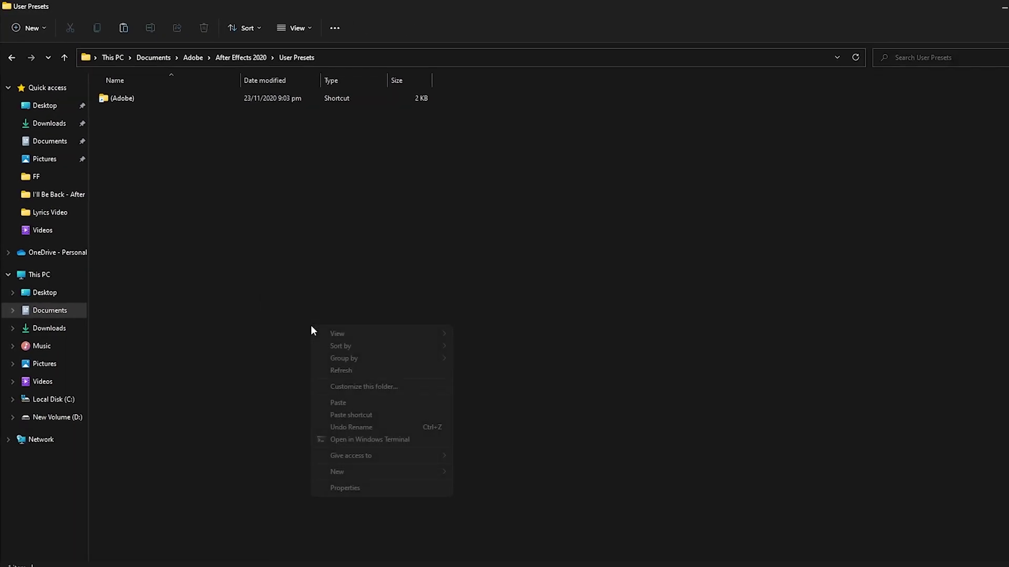
{"action": "left_click", "coordinate": [355, 402]}
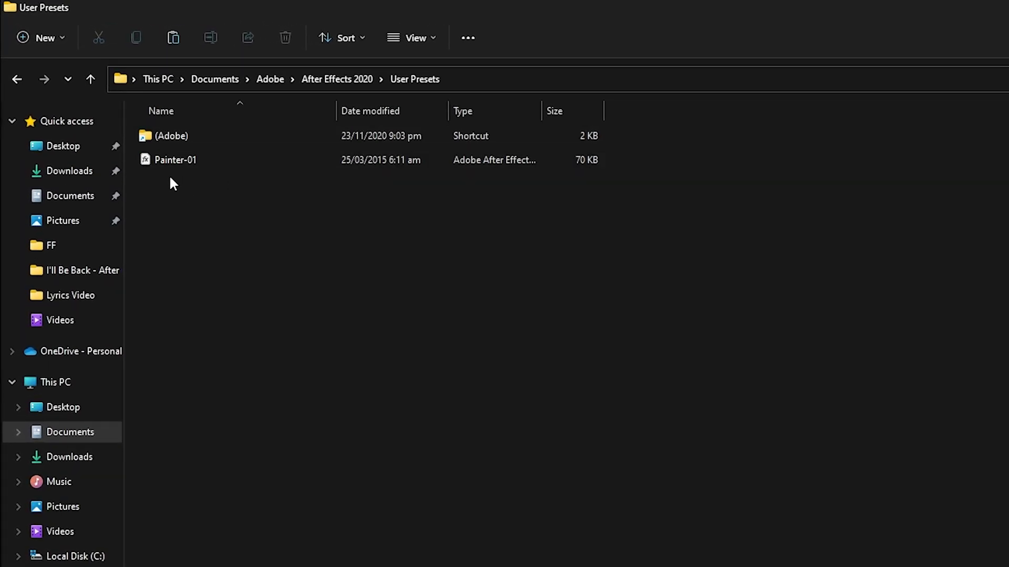
- Reopen User Presets to confirm Painter-01 is there, then return to This PC
{"action": "mouse_move", "coordinate": [156, 164]}
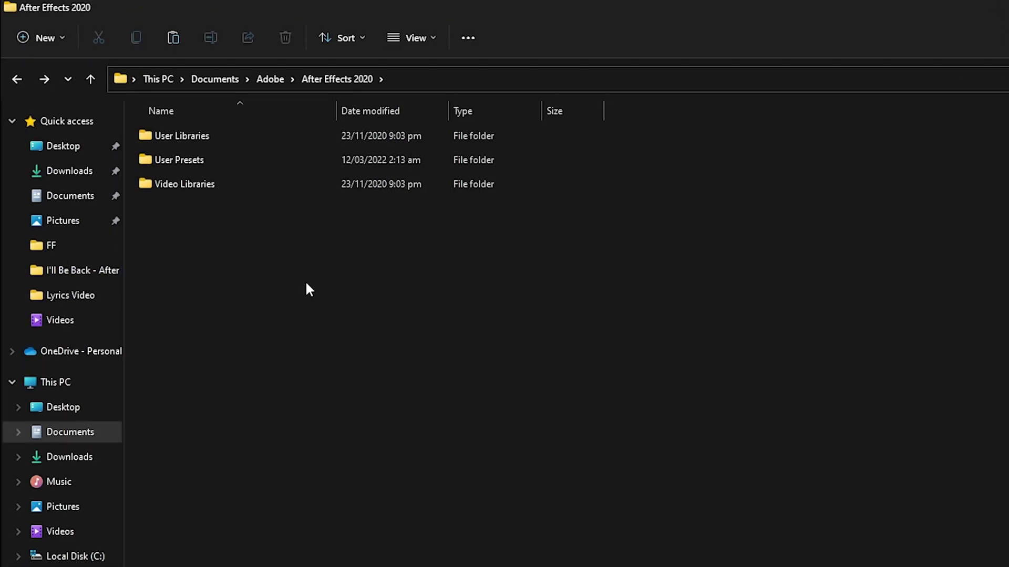
{"action": "mouse_move", "coordinate": [243, 156]}
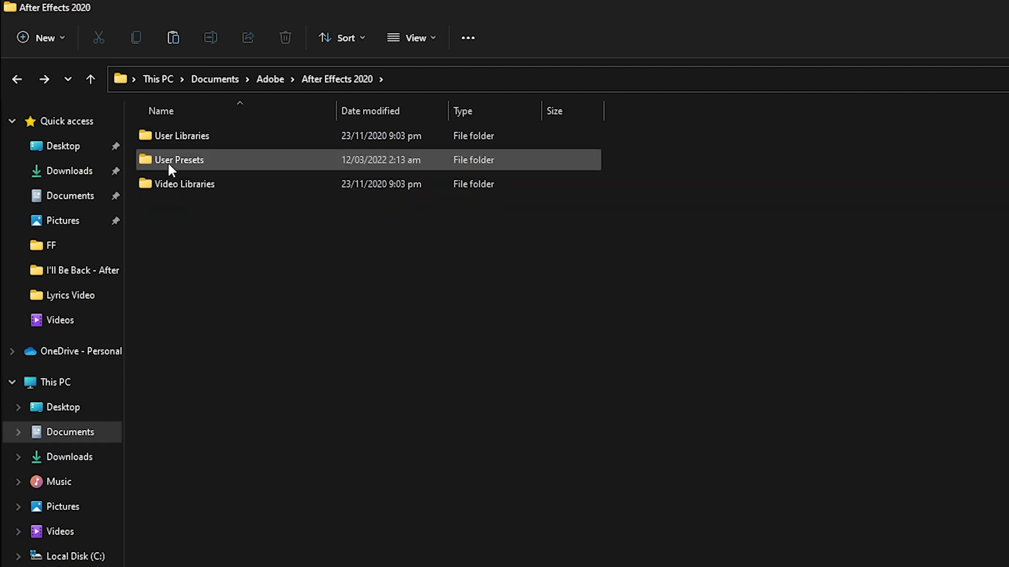
{"action": "mouse_move", "coordinate": [156, 160]}
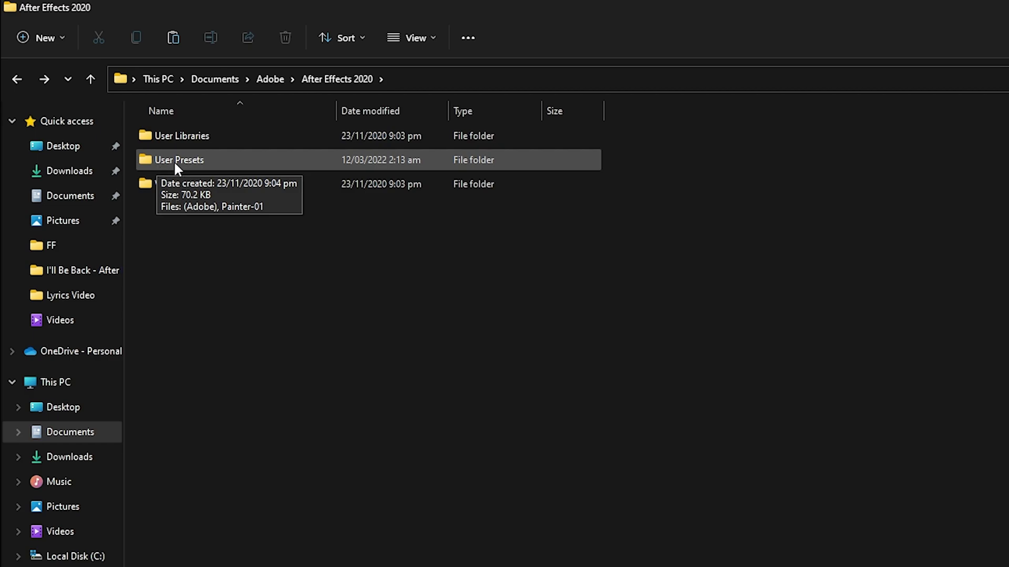
{"action": "double_click", "coordinate": [178, 160]}
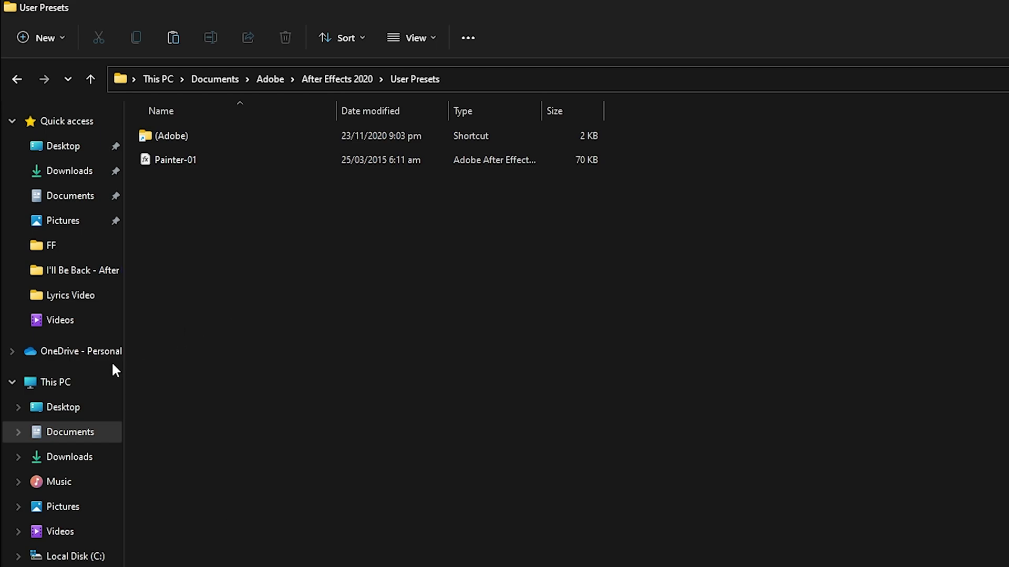
{"action": "left_click", "coordinate": [73, 383]}
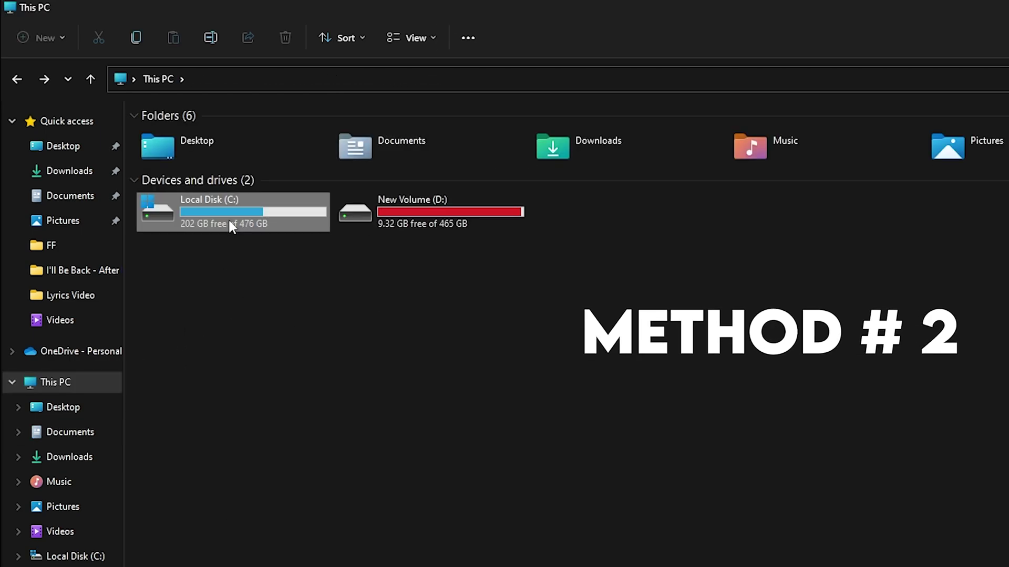
- Open C: > Program Files > Adobe > Adobe After Effects 2020 > Support Files > Presets
{"action": "double_click", "coordinate": [231, 227]}
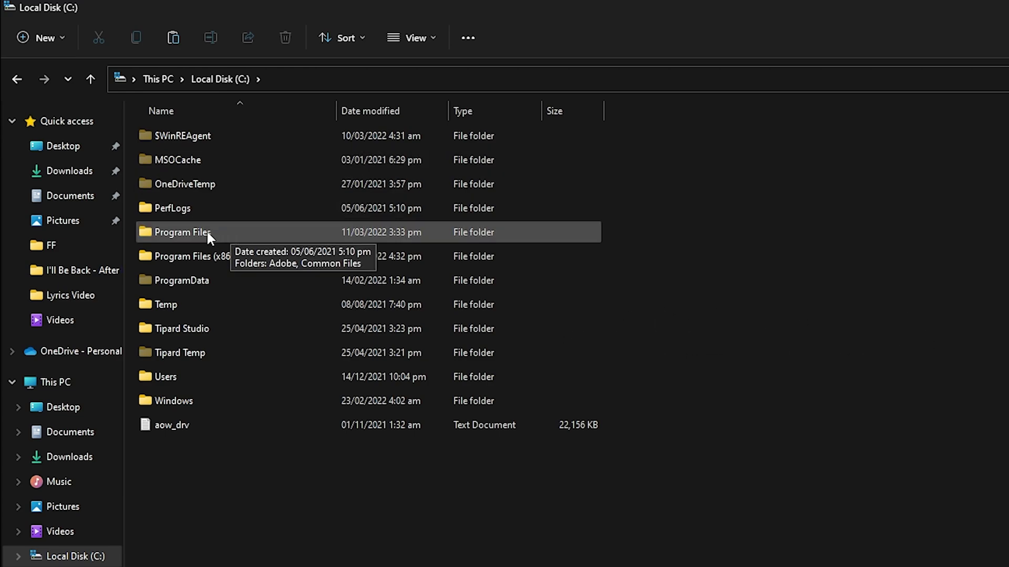
{"action": "double_click", "coordinate": [213, 235]}
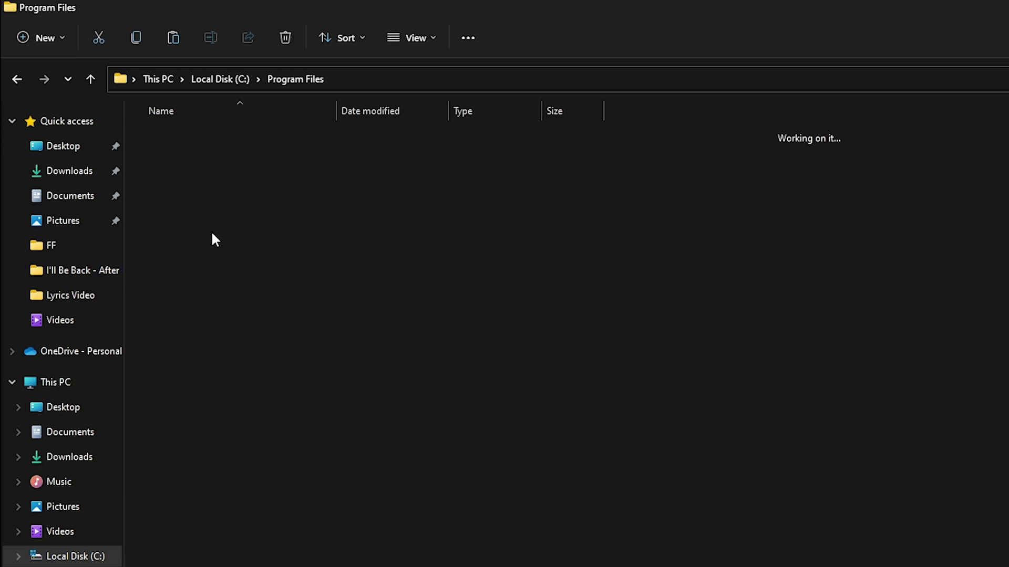
{"action": "double_click", "coordinate": [227, 137]}
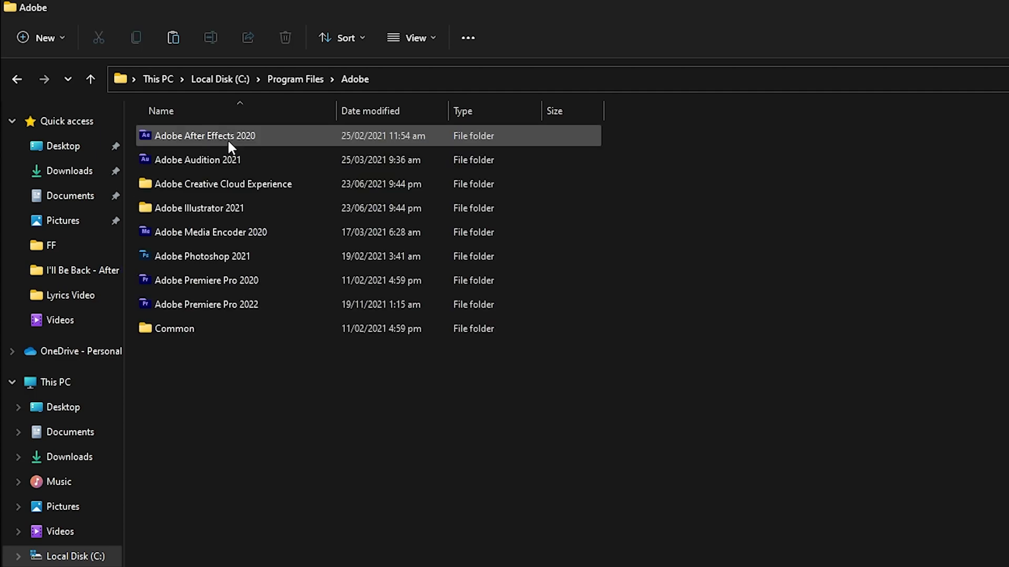
{"action": "double_click", "coordinate": [277, 145]}
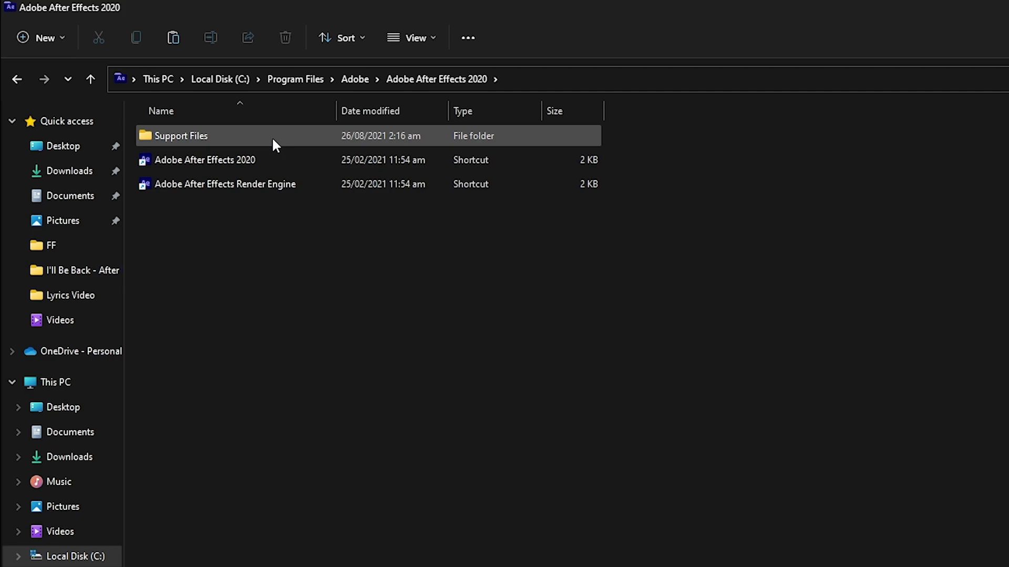
{"action": "mouse_move", "coordinate": [195, 138]}
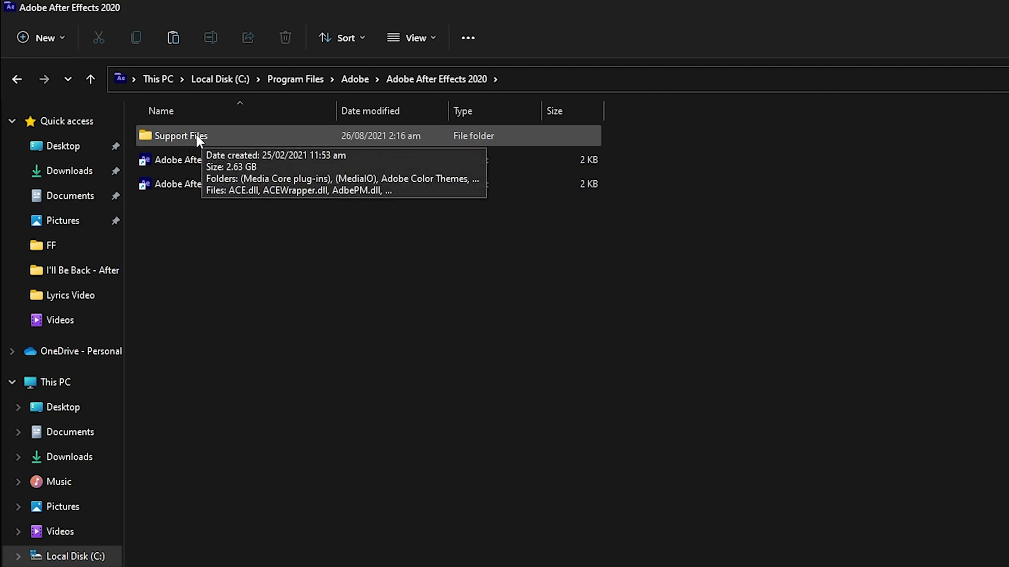
{"action": "double_click", "coordinate": [228, 135]}
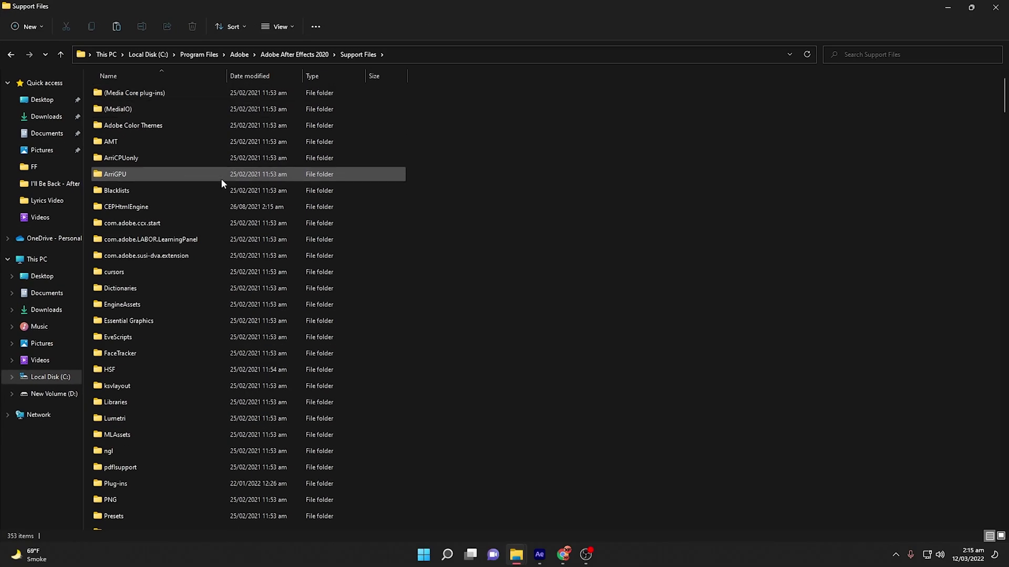
{"action": "scroll", "coordinate": [178, 320], "scroll_direction": "down", "scroll_amount": 3}
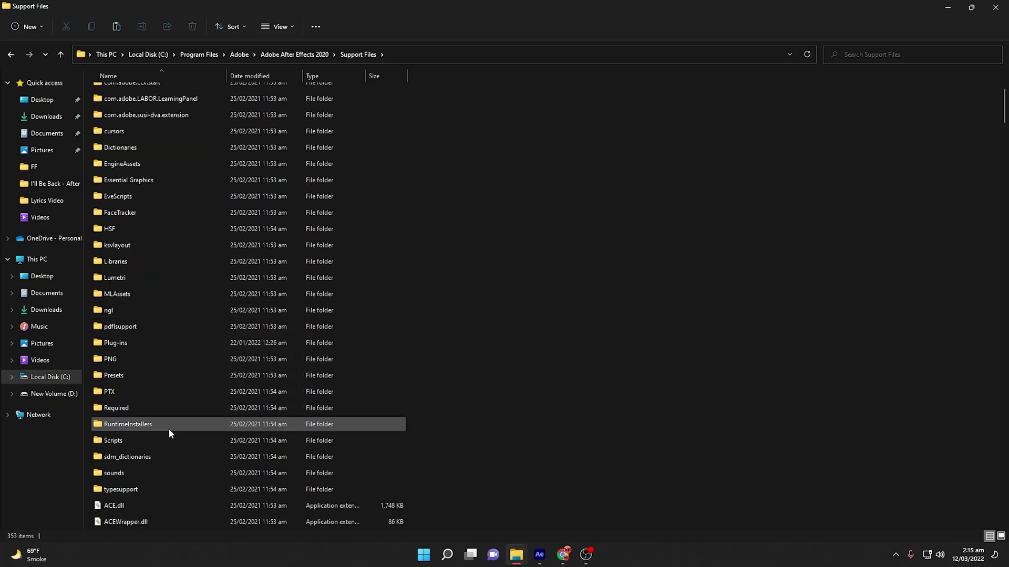
{"action": "double_click", "coordinate": [179, 373]}
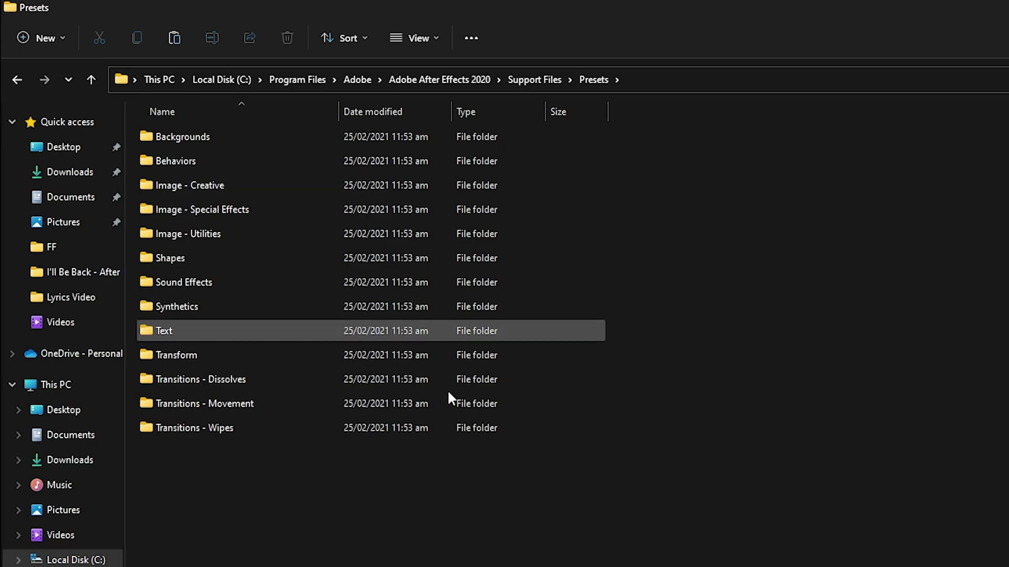
- Paste Painter-01 into the Presets folder, granting administrator permission
{"action": "right_click", "coordinate": [462, 509]}
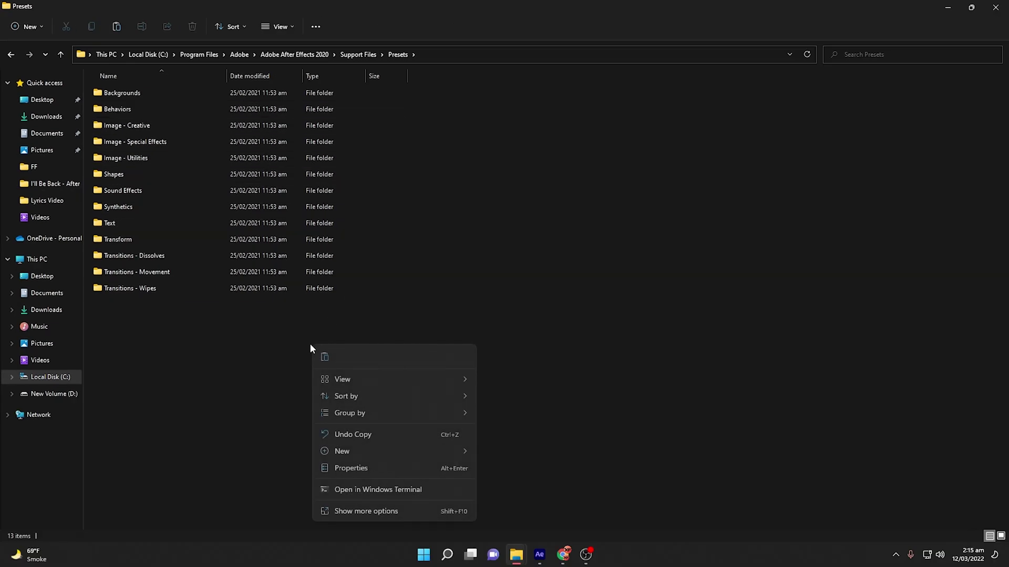
{"action": "left_click", "coordinate": [379, 512]}
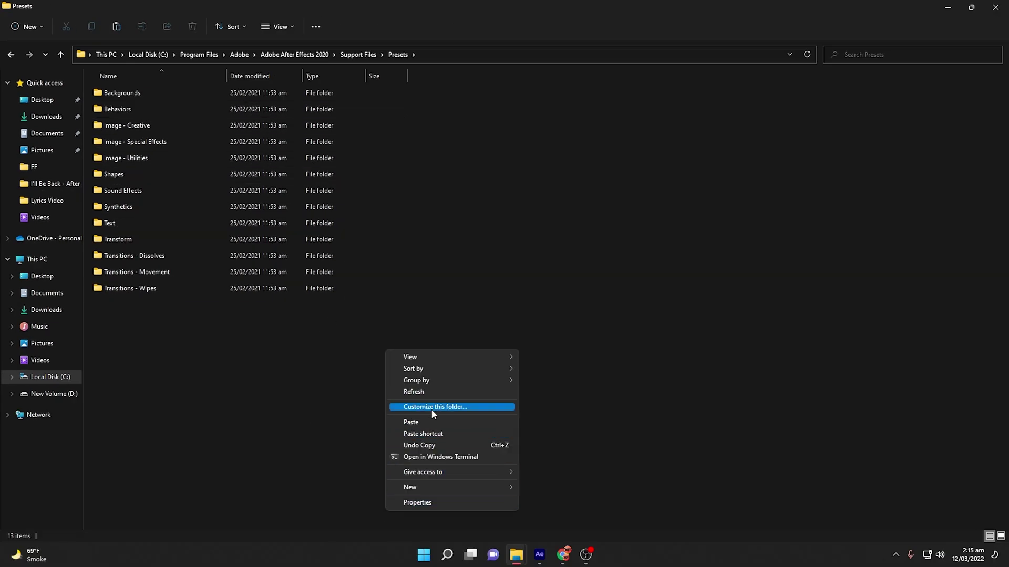
{"action": "left_click", "coordinate": [430, 422]}
{"action": "left_click", "coordinate": [207, 209]}
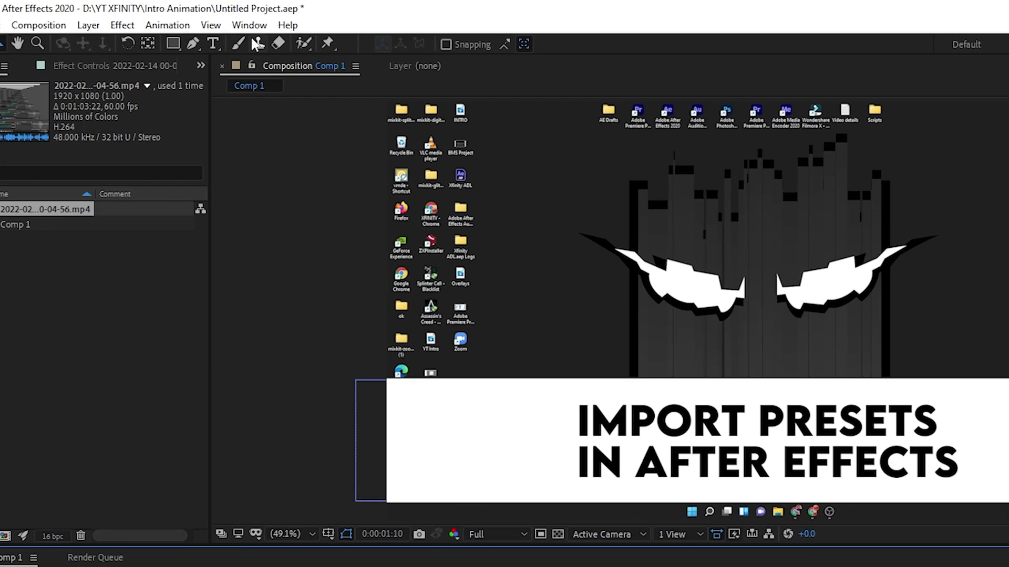
- Open Effects & Presets, search 'painter', and drag Painter-01 toward the footage layer
{"action": "left_click", "coordinate": [196, 17]}
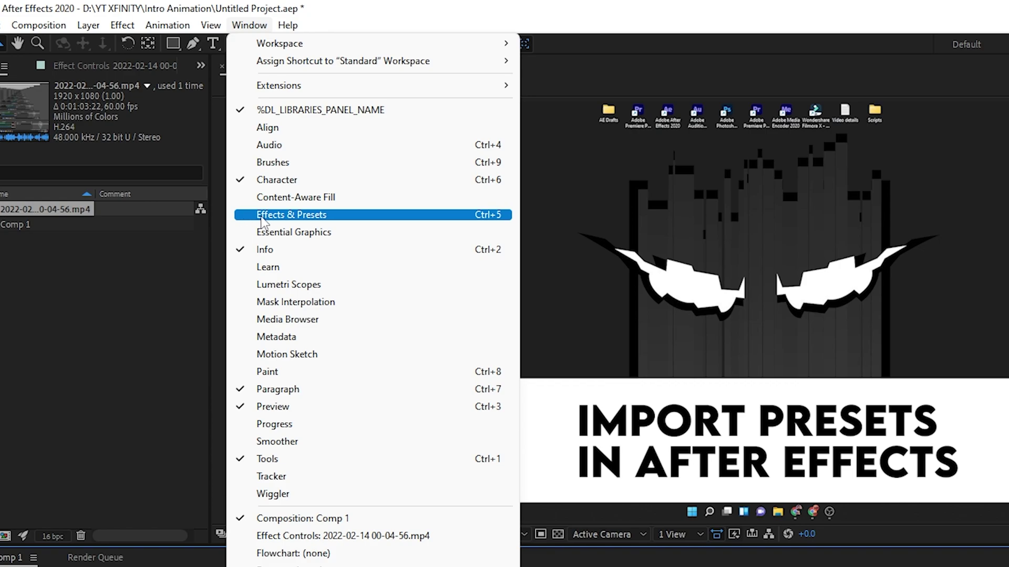
{"action": "left_click", "coordinate": [301, 220]}
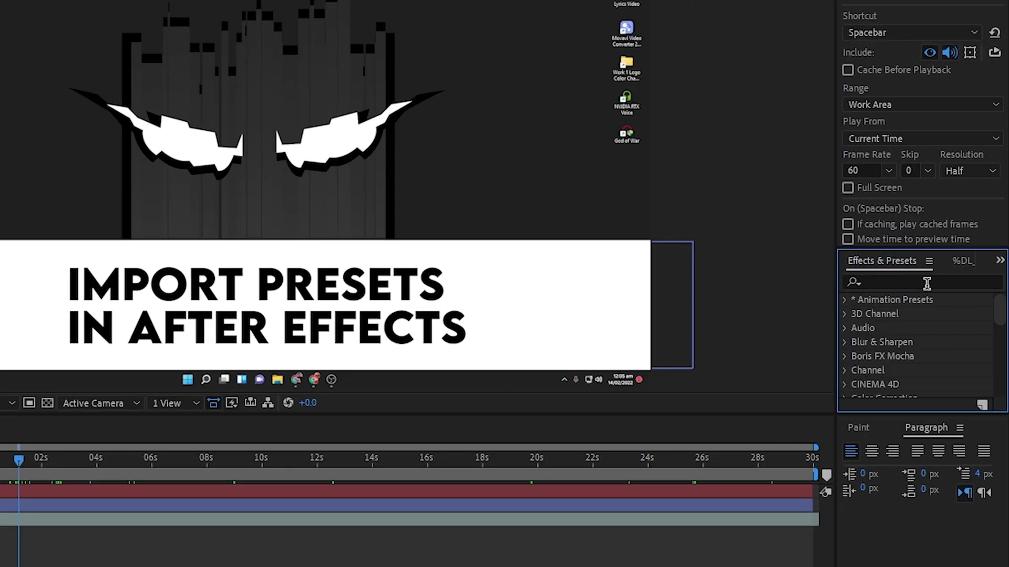
{"action": "left_click", "coordinate": [904, 281]}
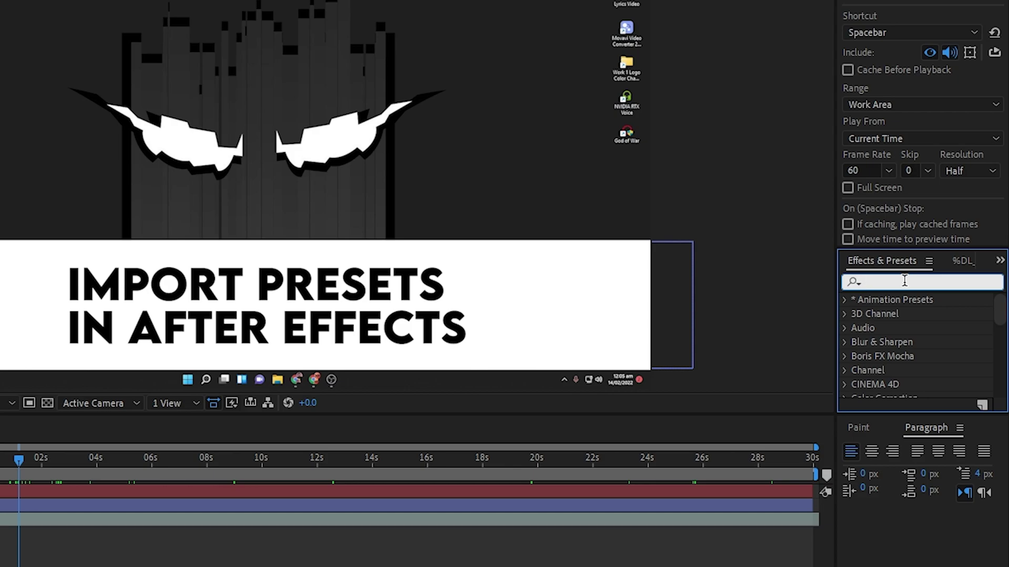
{"action": "type", "text": "pa"}
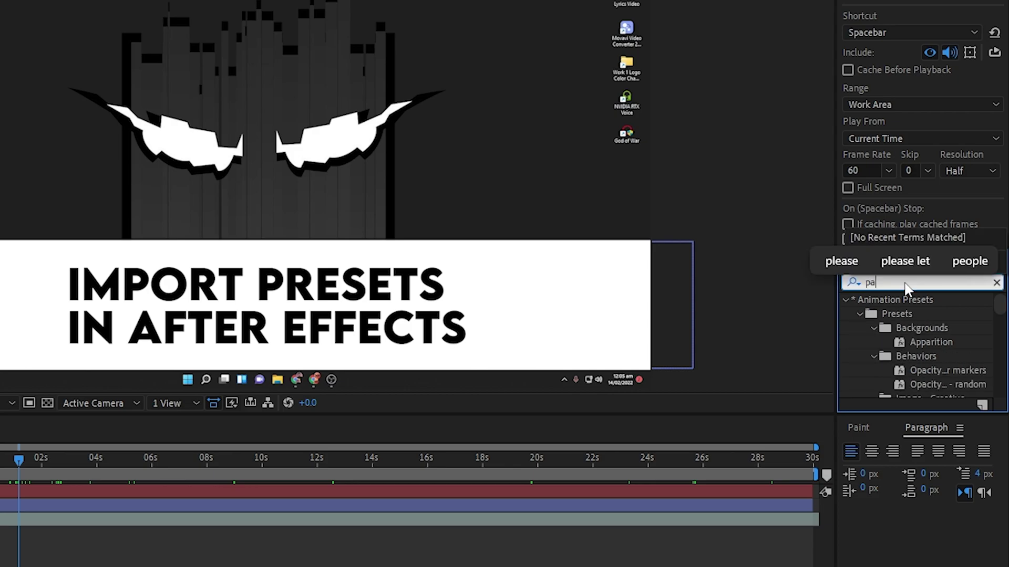
{"action": "type", "text": "inter"}
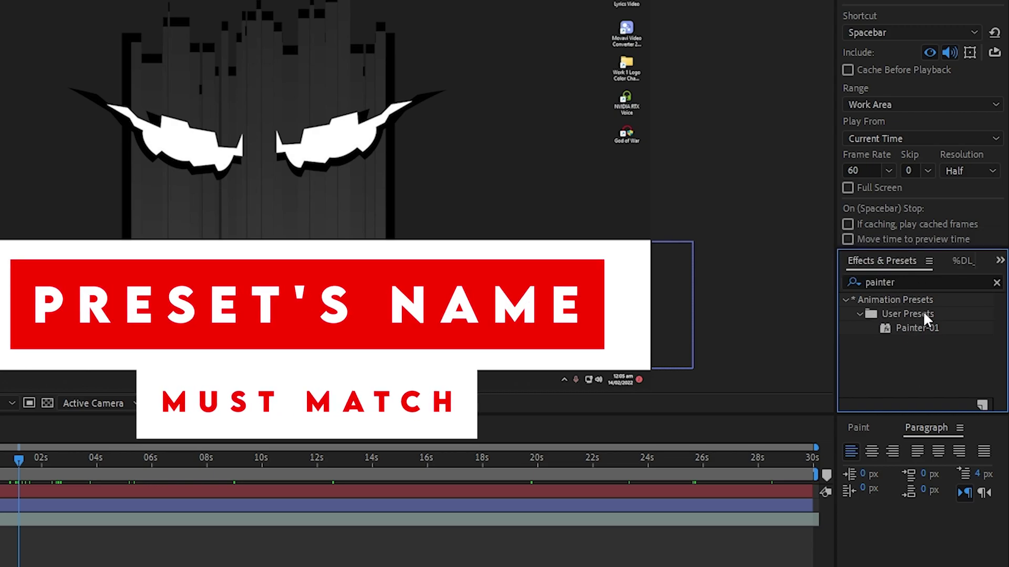
{"action": "left_click", "coordinate": [918, 330]}
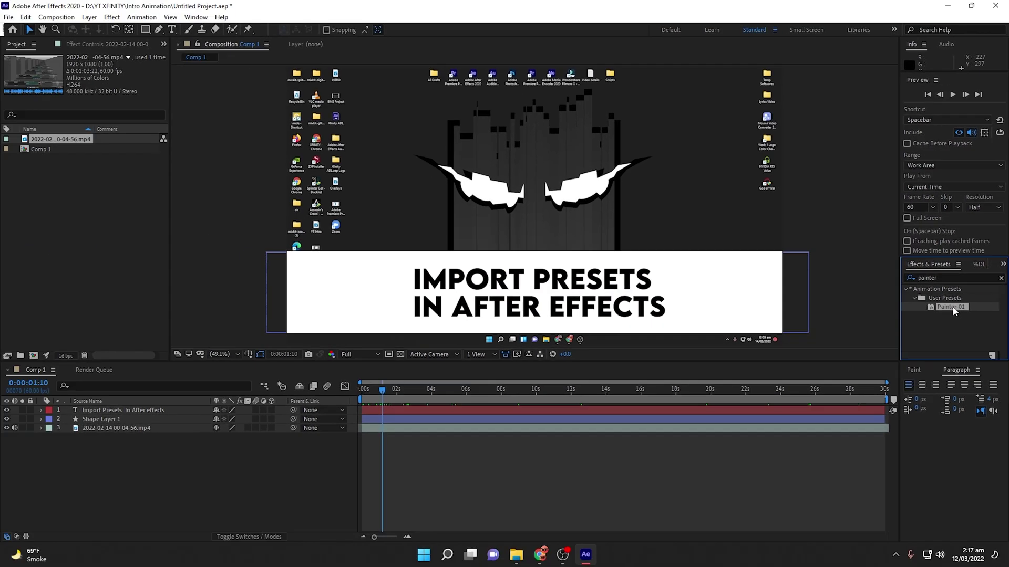
{"action": "mouse_move", "coordinate": [924, 335]}
{"action": "left_mouse_down"}
{"action": "mouse_move", "coordinate": [500, 395]}
{"action": "mouse_move", "coordinate": [141, 498]}
{"action": "left_mouse_up"}
{"action": "left_click_drag", "start_coordinate": [459, 414], "coordinate": [414, 428]}
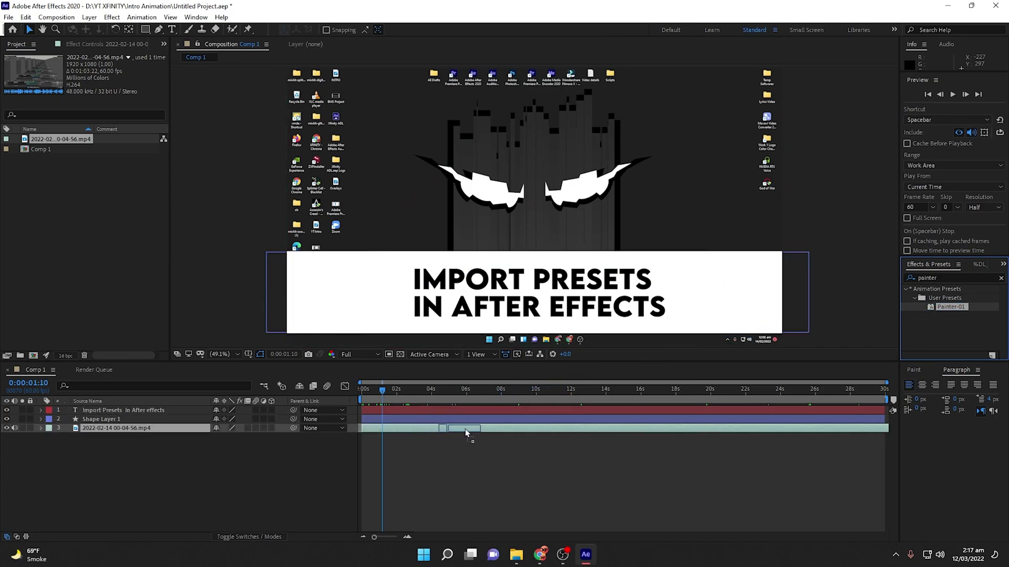
{"action": "left_click_drag", "start_coordinate": [465, 429], "coordinate": [465, 429]}
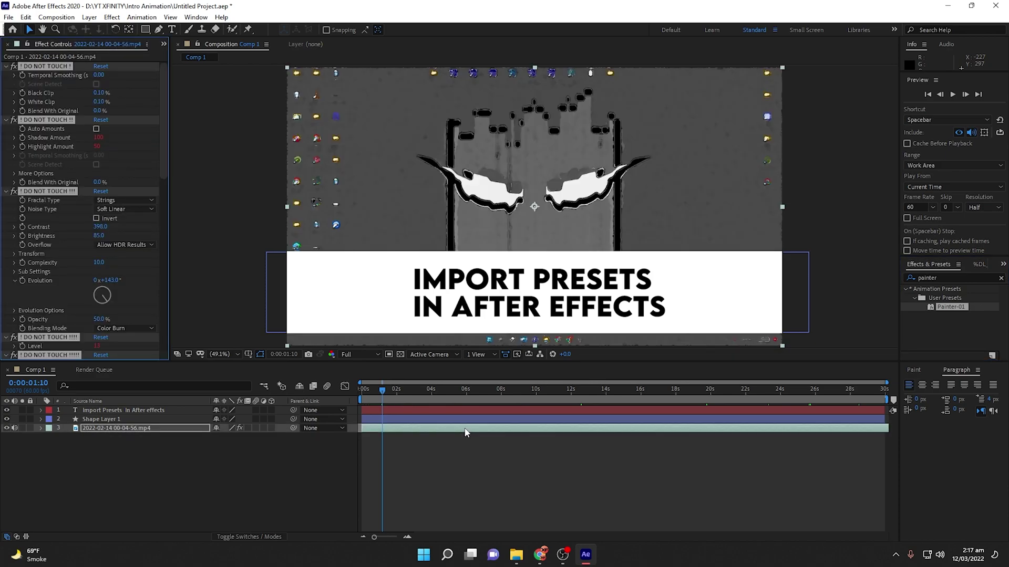
{"action": "scroll", "coordinate": [117, 185], "scroll_direction": "down", "scroll_amount": 10}
{"action": "scroll", "coordinate": [117, 185], "scroll_direction": "up", "scroll_amount": 8}
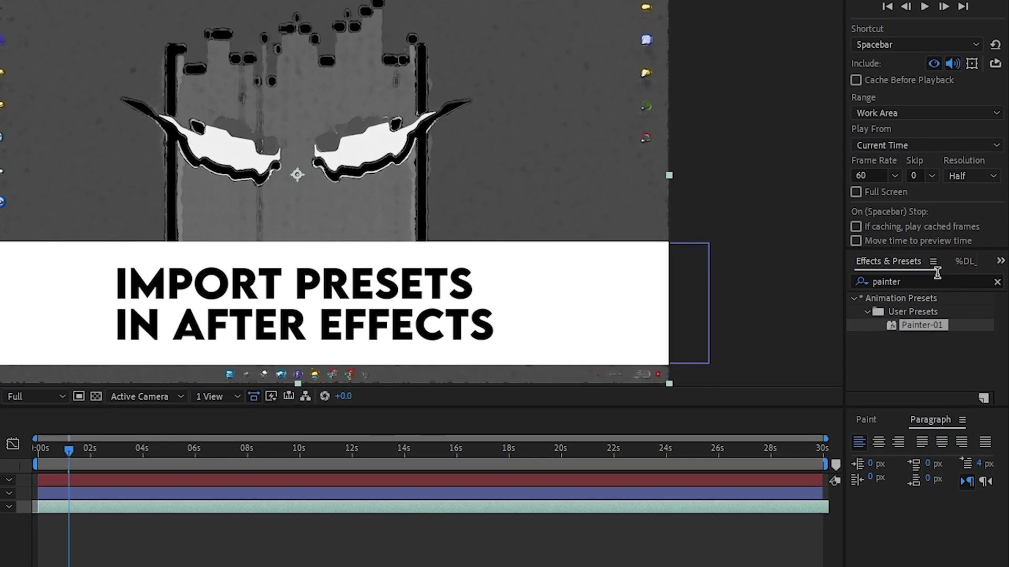
{"action": "left_click", "coordinate": [923, 271]}
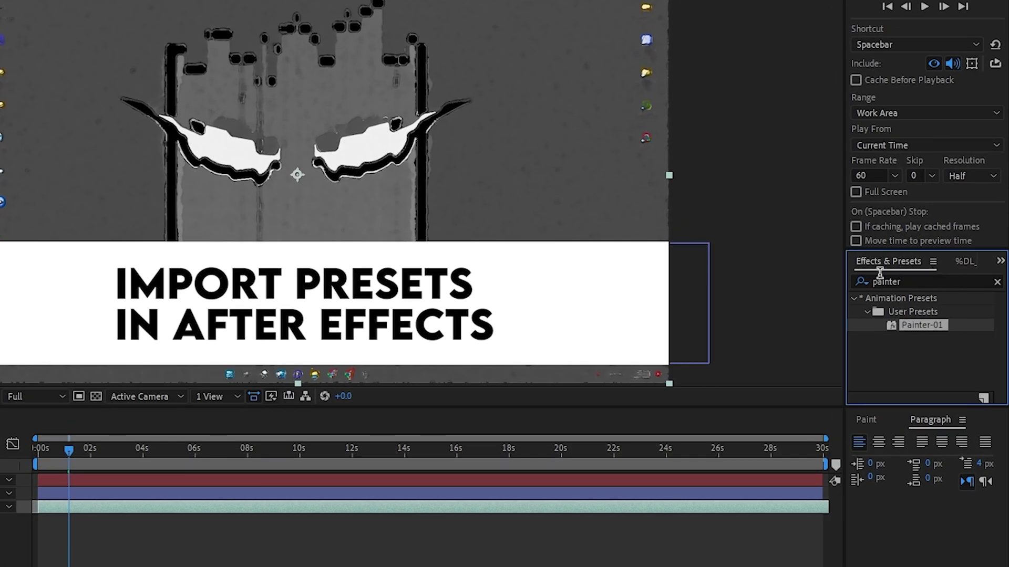
{"action": "left_click", "coordinate": [927, 284]}
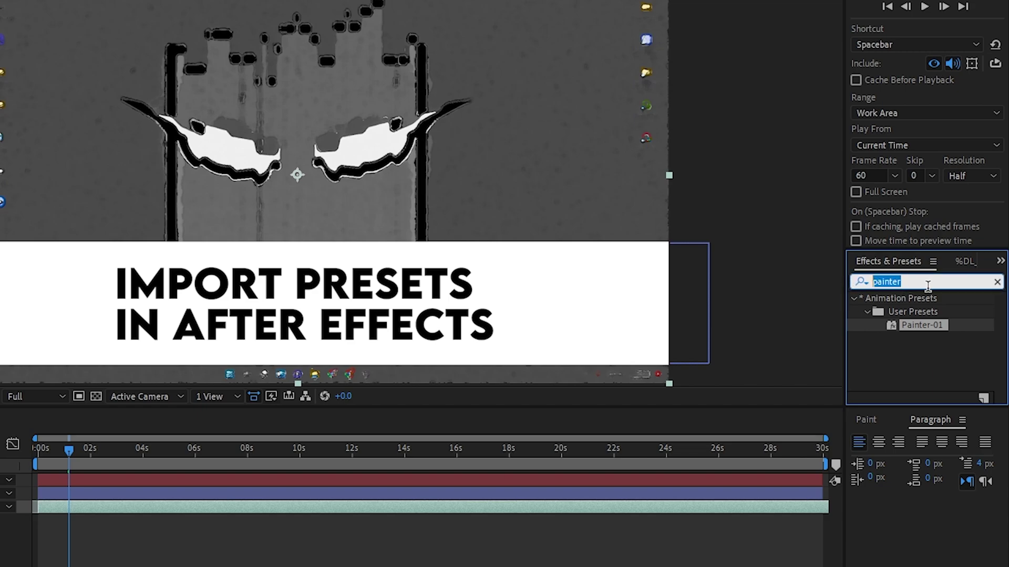